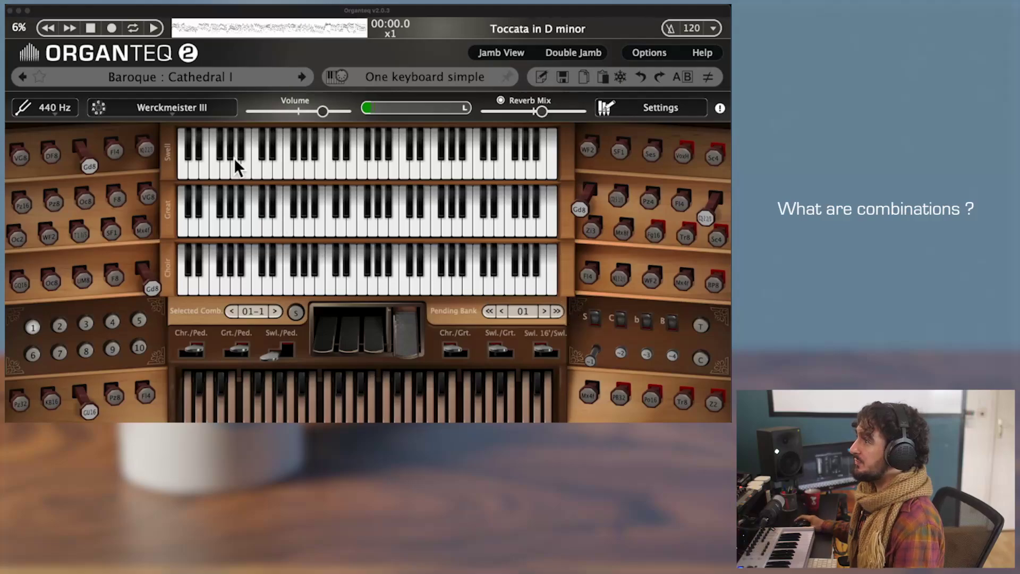
Step: Search 'versi' in the preset list and load Historical : Royal Chapel (Versailles)
click(221, 82)
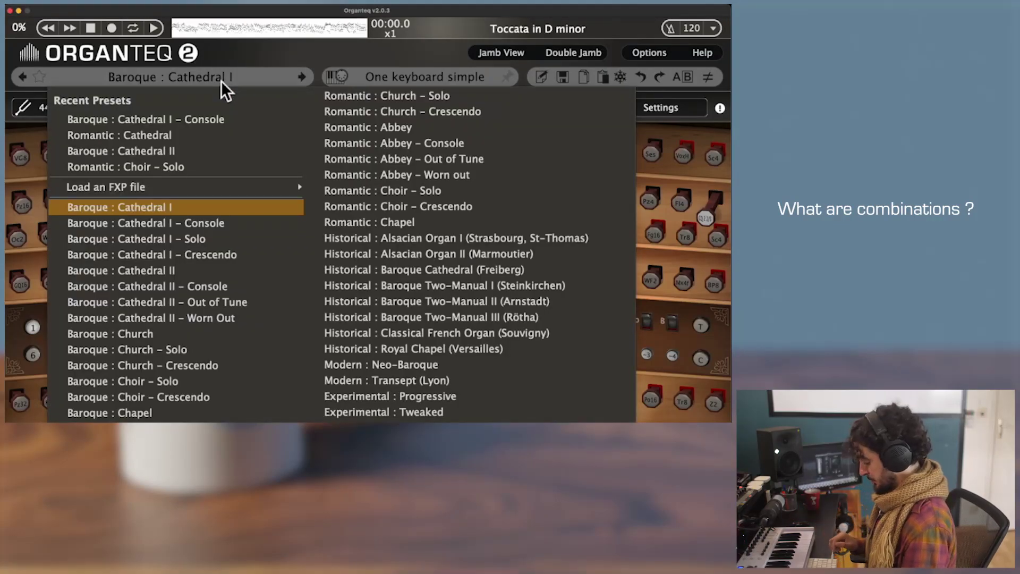
text(versi)
key(Return)
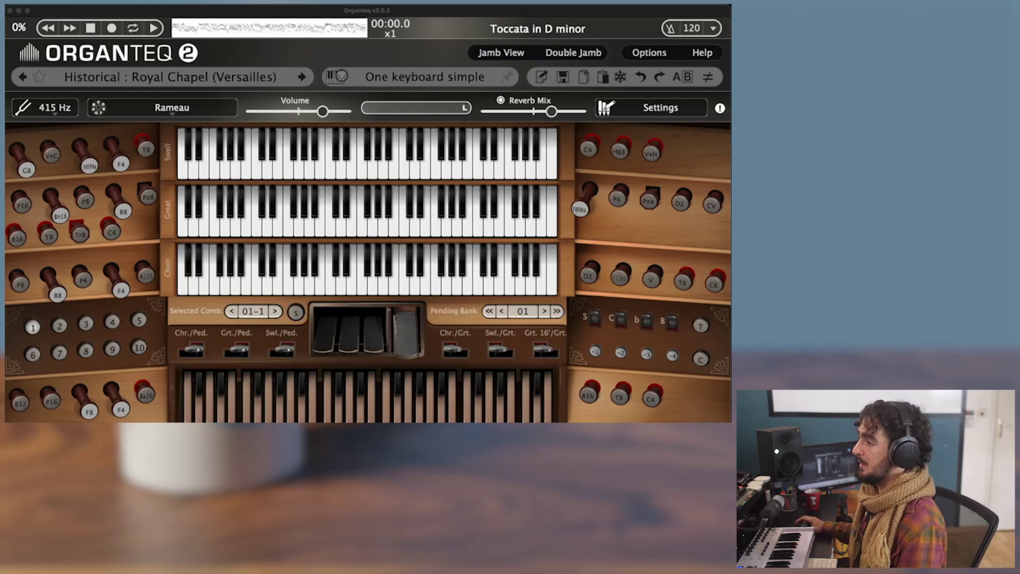
Step: Recall combination 2, then combination 3, from the left-jamb combination buttons
click(166, 305)
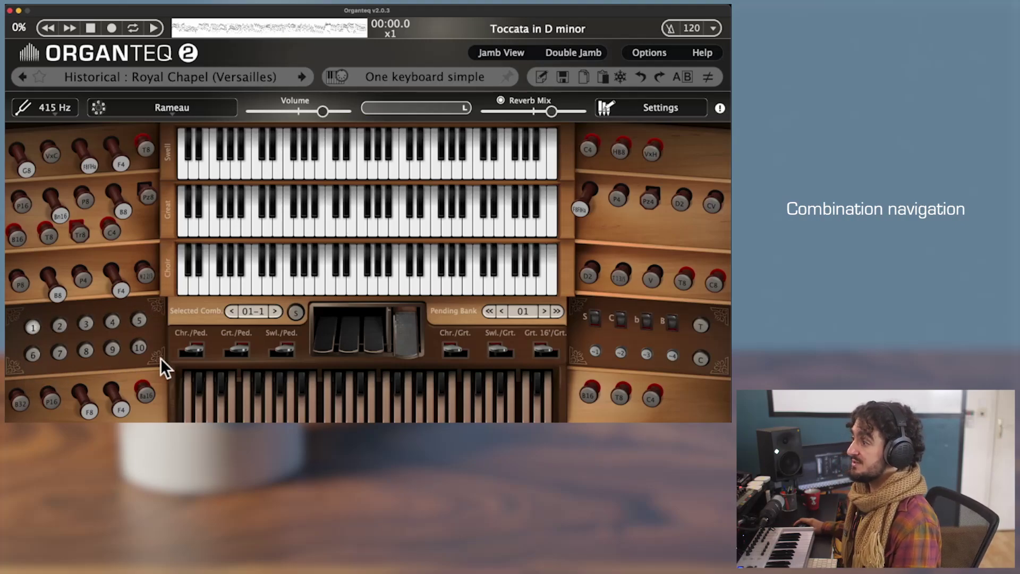
click(61, 328)
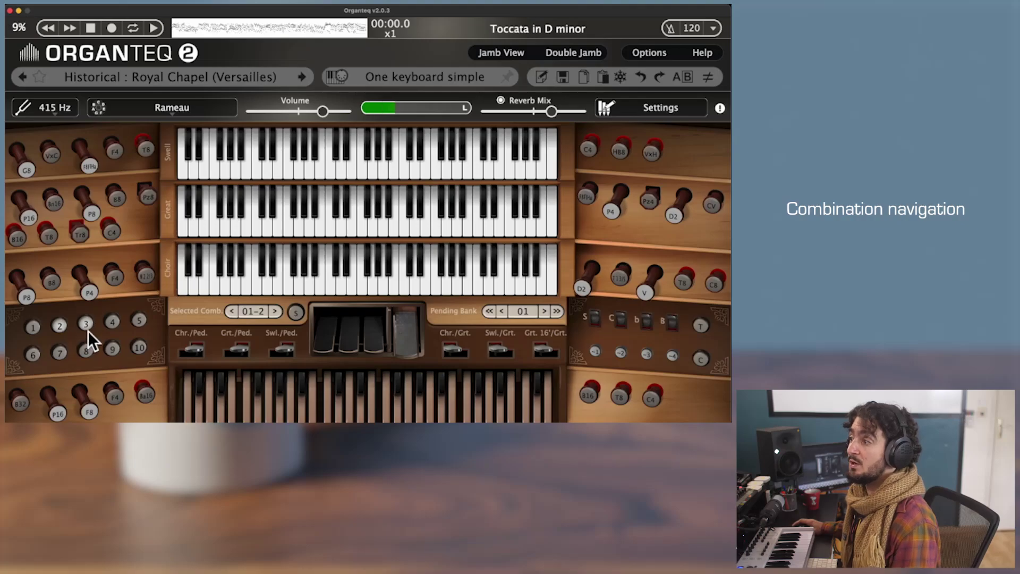
click(88, 327)
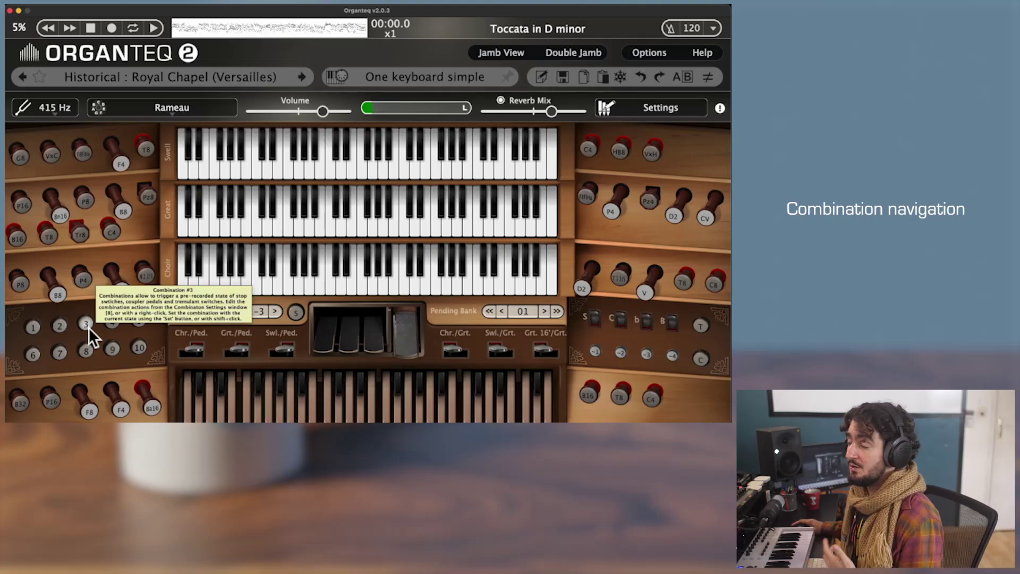
Step: MIDI-learn combination switches 1 to 4, with switch 2 on Controller 75 and switch 3 on Controller 79
super+click(35, 328)
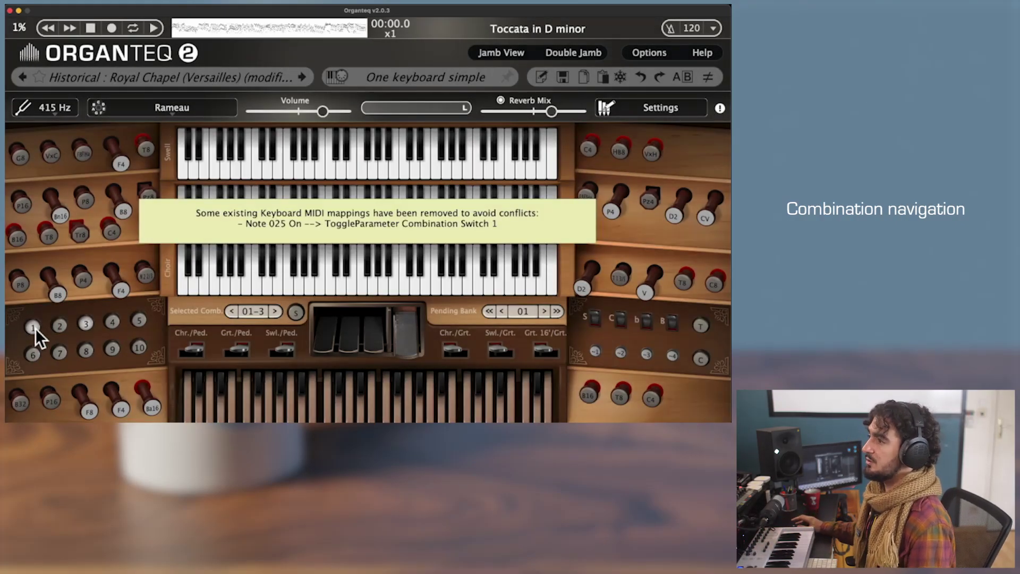
super+click(60, 328)
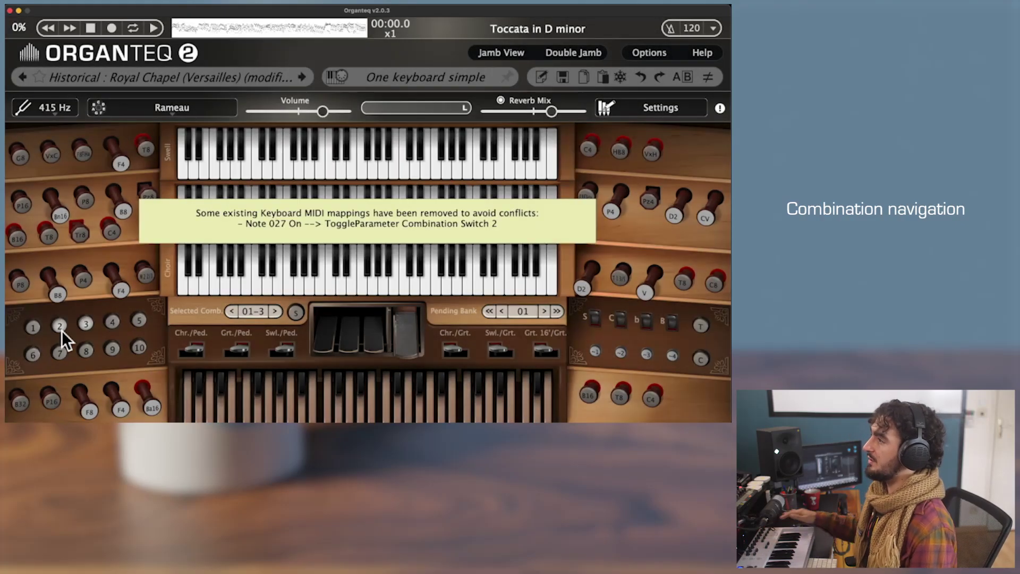
super+click(86, 323)
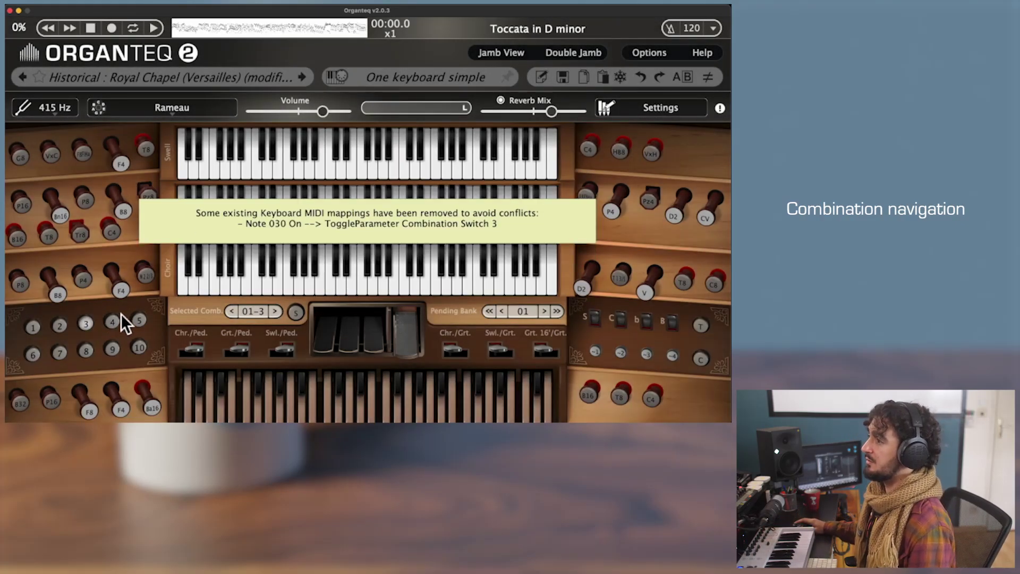
super+click(119, 320)
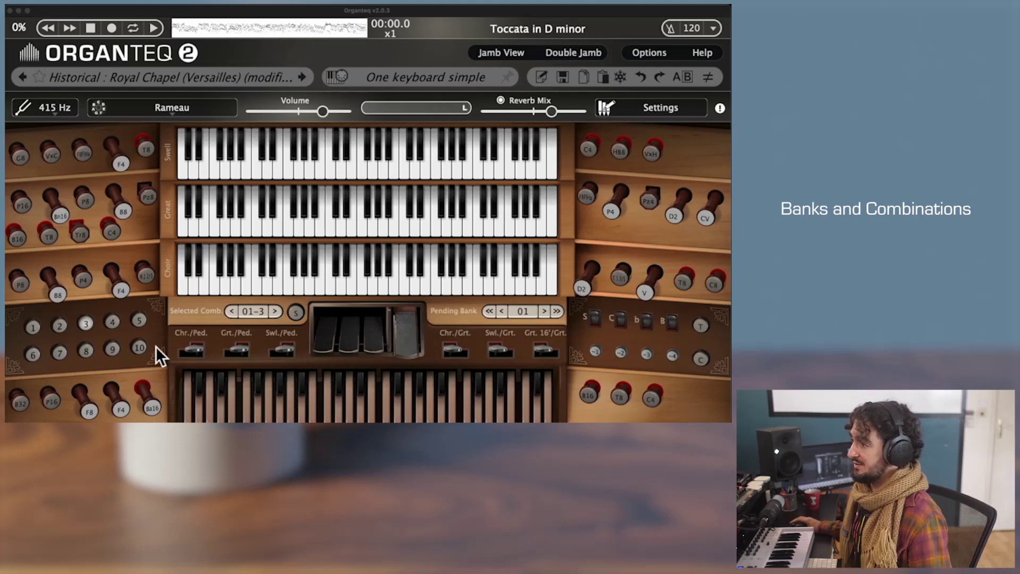
Step: Step through combinations with the Selected Comb. arrows into bank 02, then back to 01-10
click(192, 312)
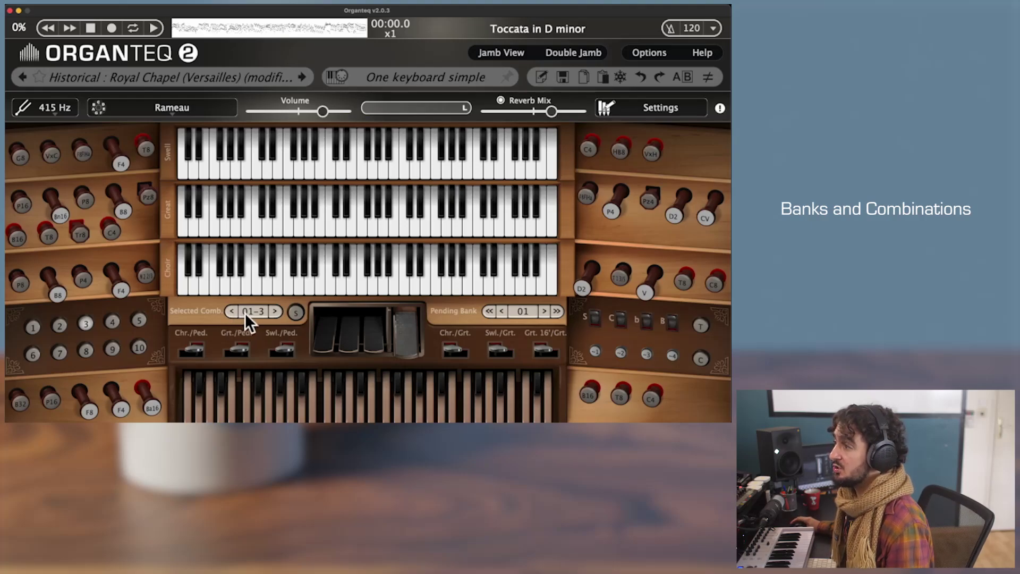
click(276, 318)
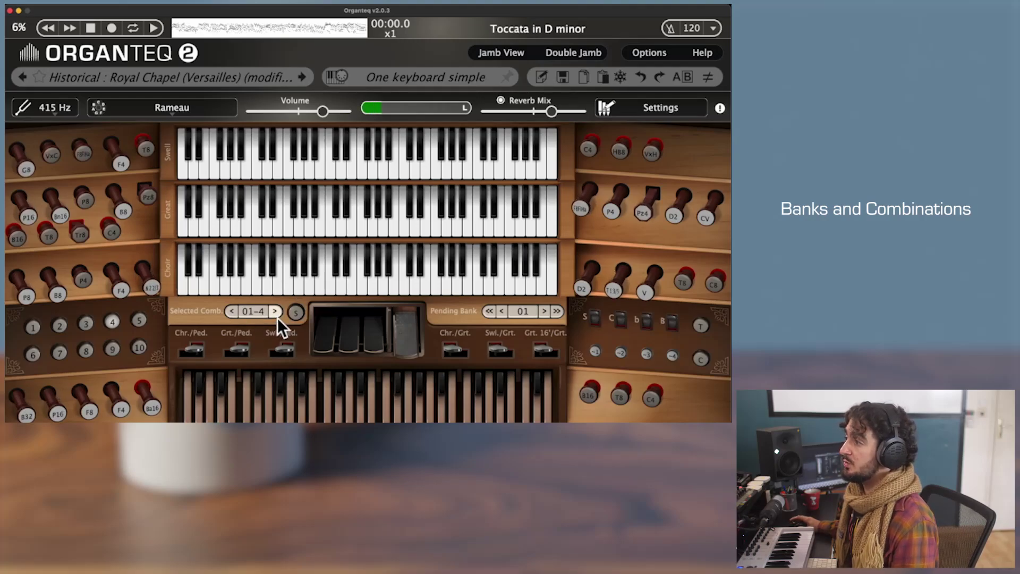
click(278, 318)
click(277, 317)
click(277, 317)
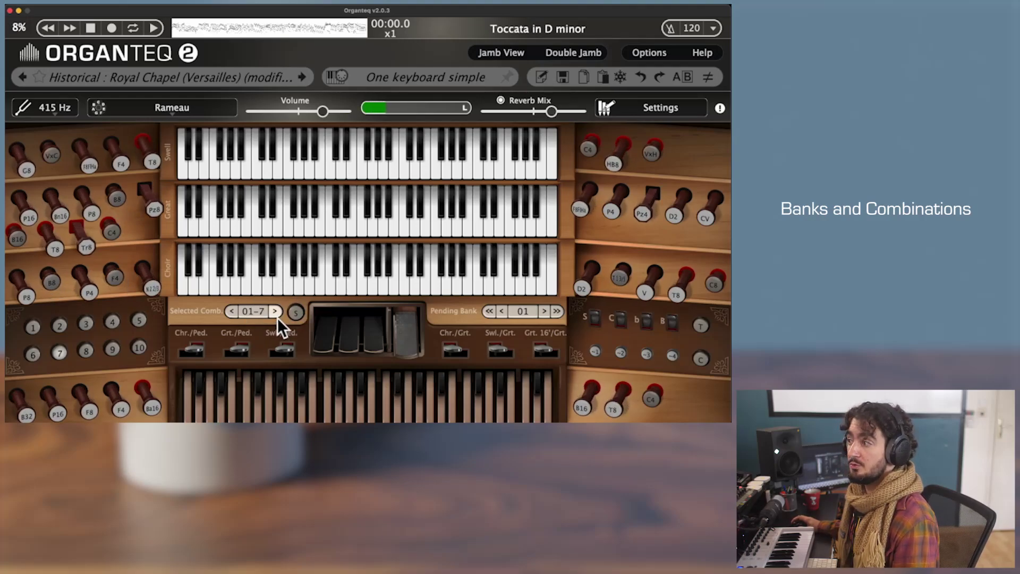
click(235, 312)
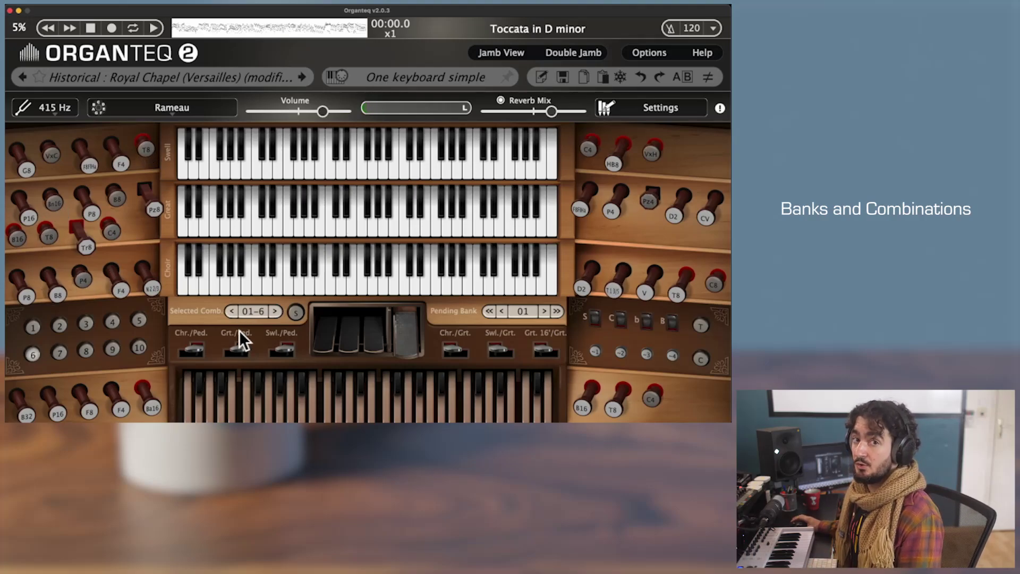
click(278, 314)
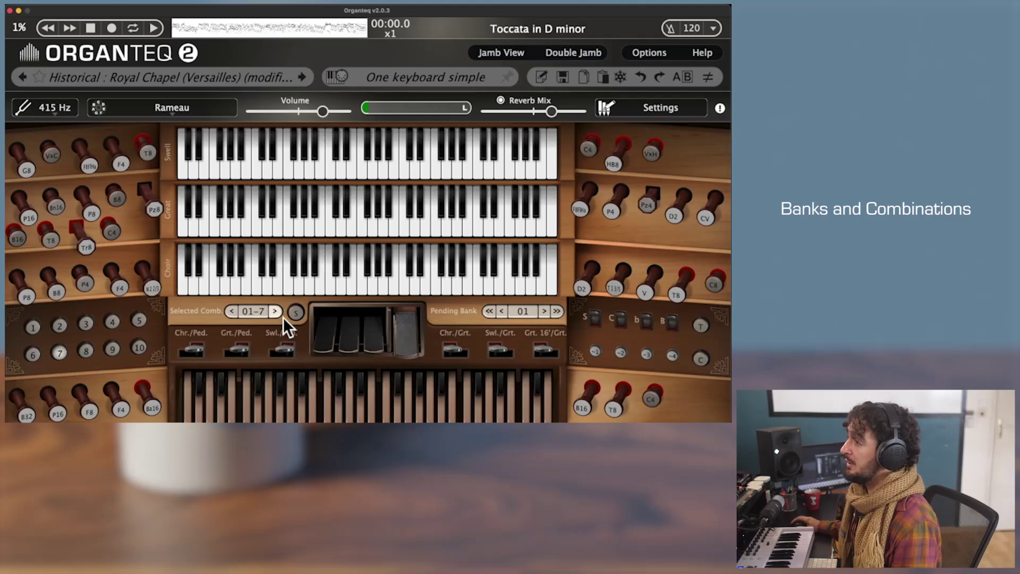
click(277, 313)
click(278, 314)
click(278, 314)
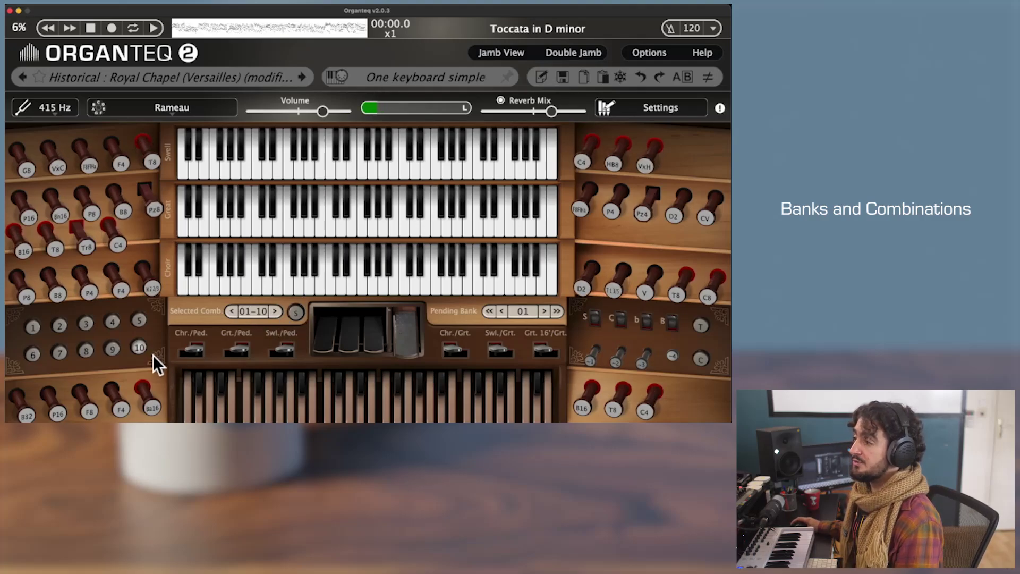
click(276, 312)
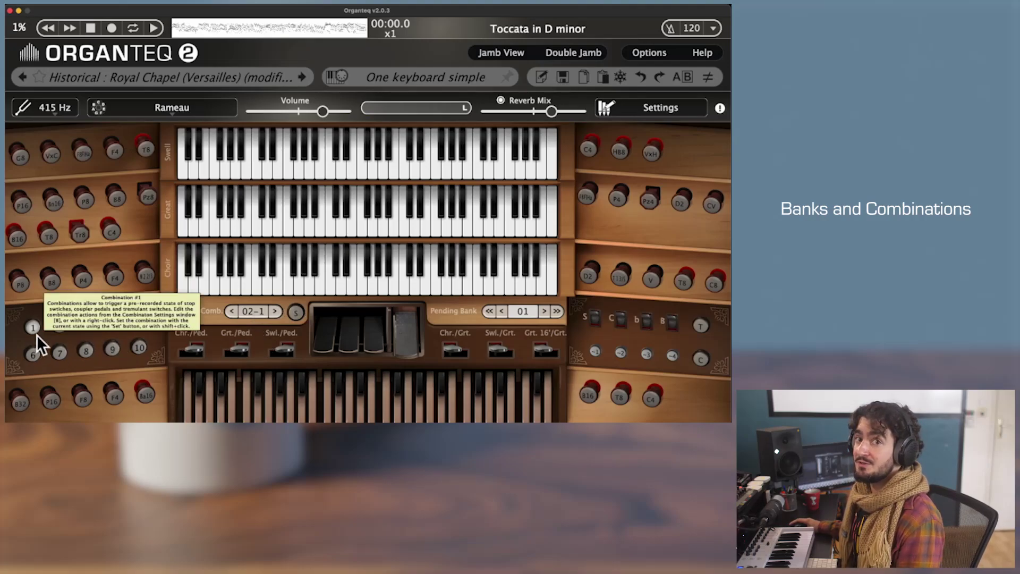
click(237, 319)
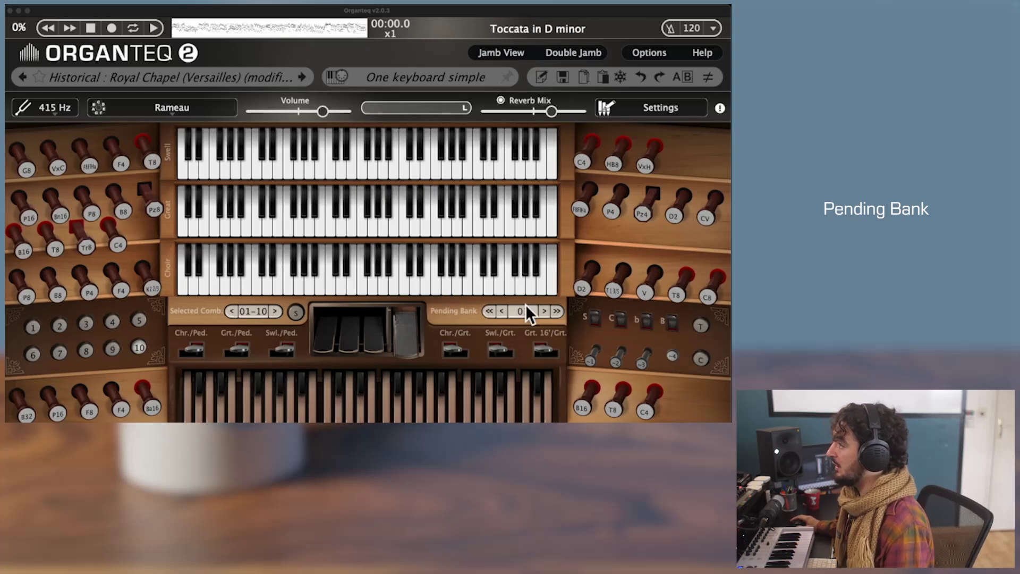
Step: Raise the pending bank, recall 09-2 with key 2, then step back to bank 01 and recall 01-1
click(547, 314)
click(547, 315)
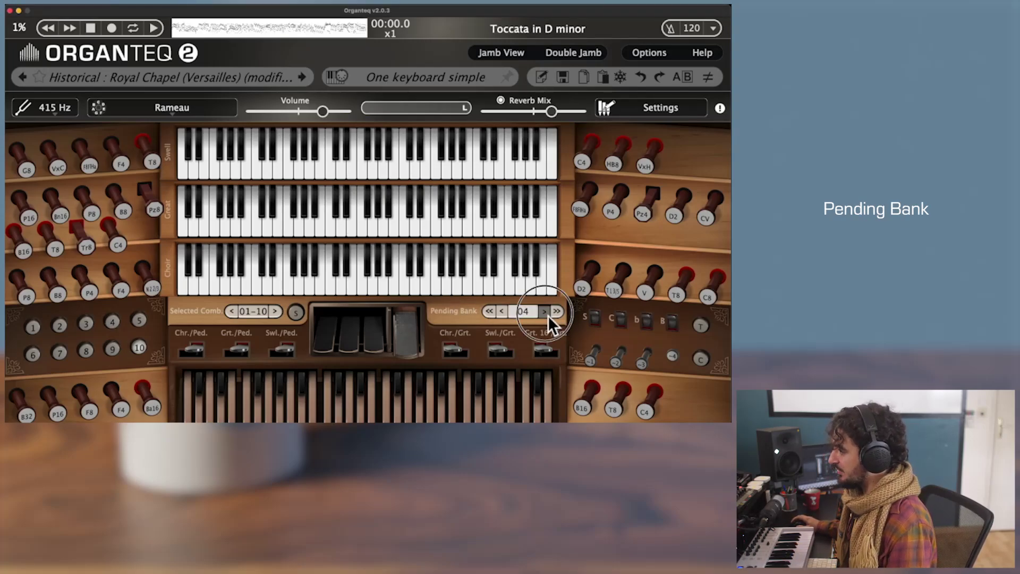
click(547, 314)
click(547, 315)
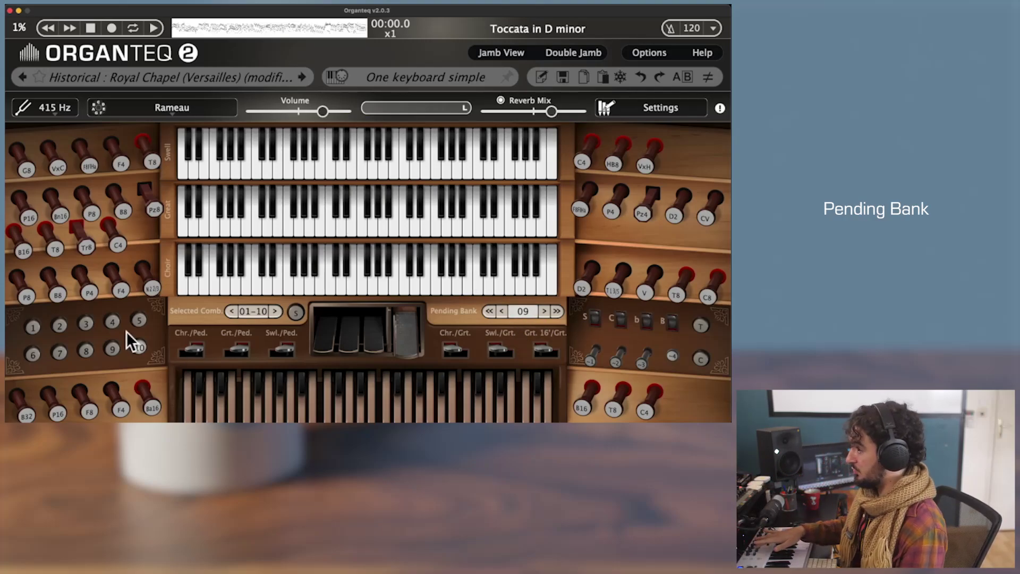
key(2)
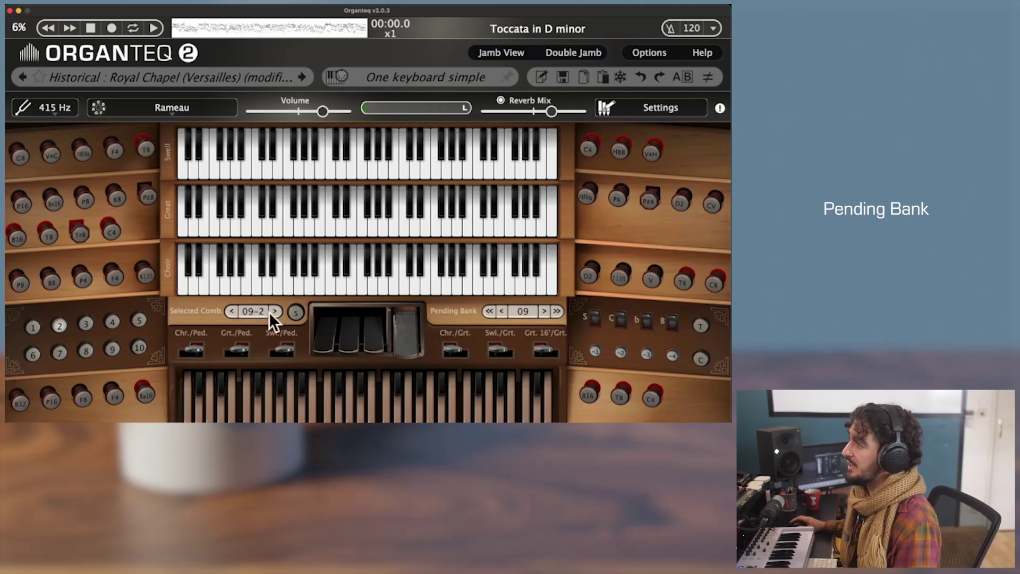
click(502, 312)
click(502, 312)
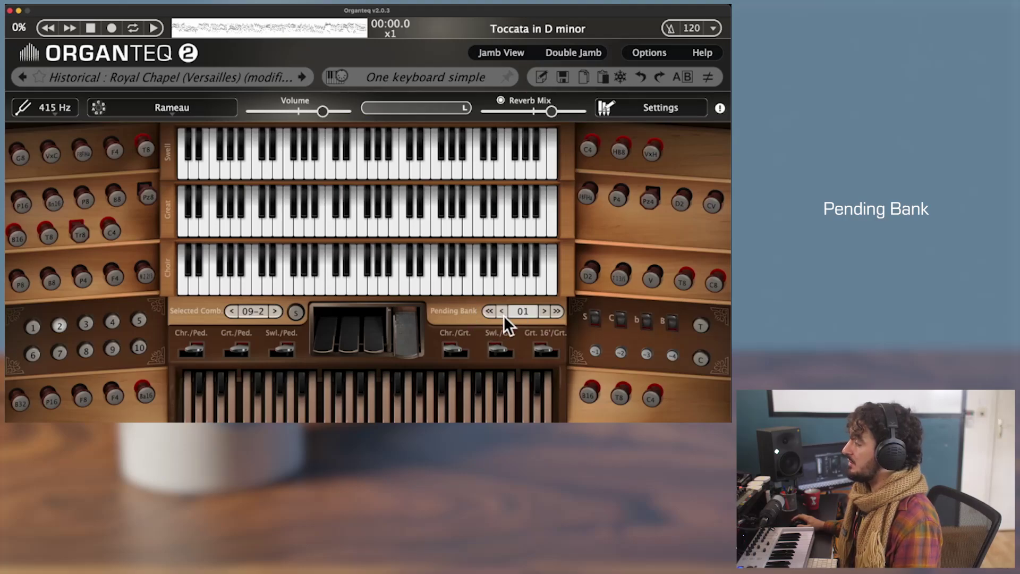
click(33, 328)
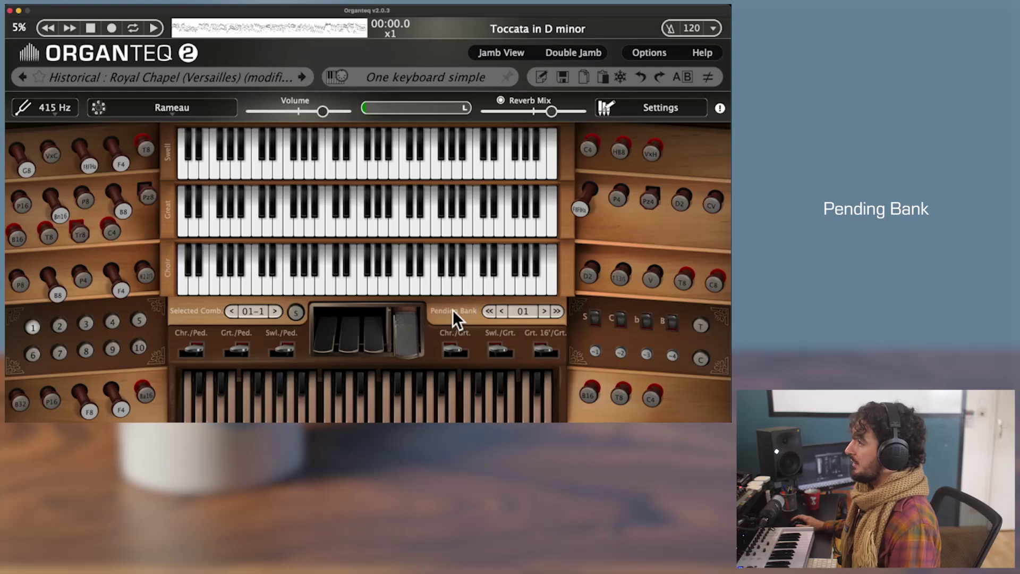
Step: Open the Jamb View and step through the combination pistons, then back toward combination 5
key(j)
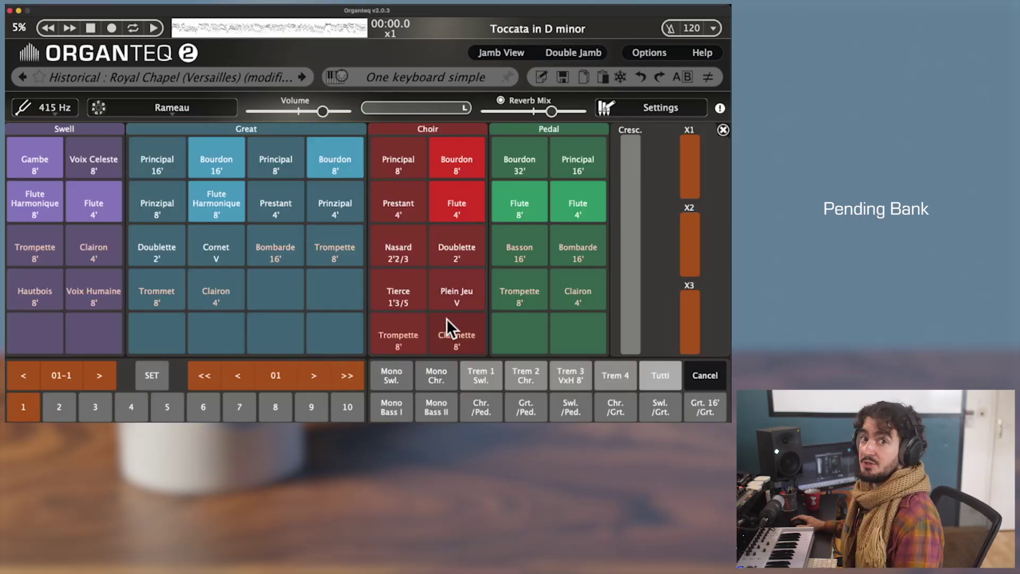
key(j)
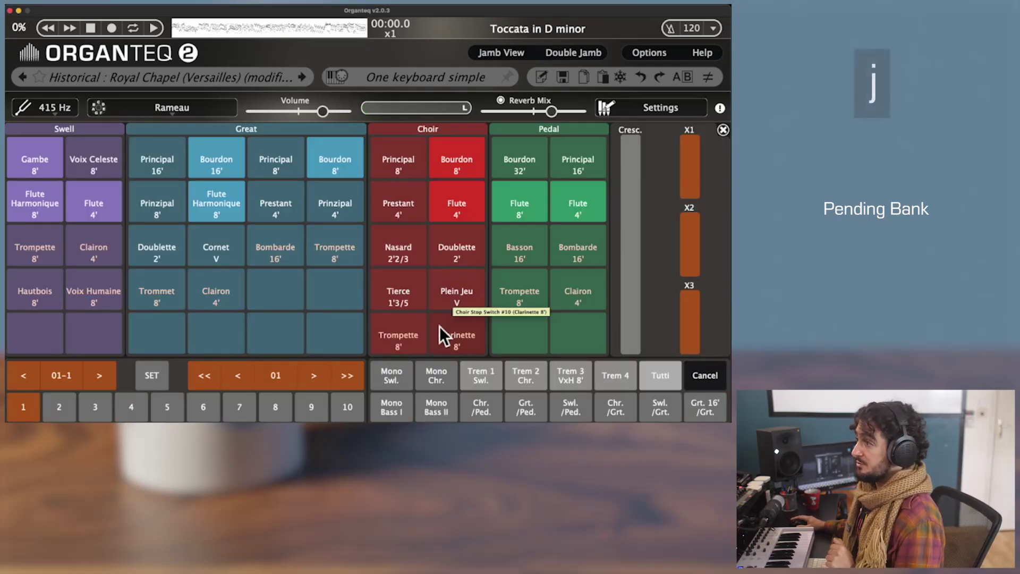
click(73, 415)
click(103, 409)
click(129, 412)
click(178, 416)
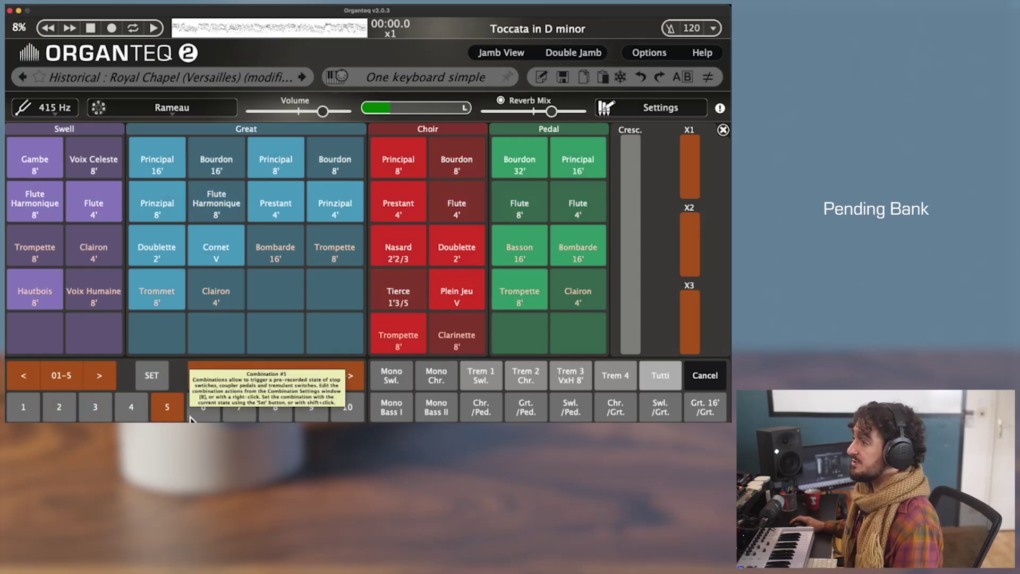
click(192, 415)
click(102, 386)
click(102, 386)
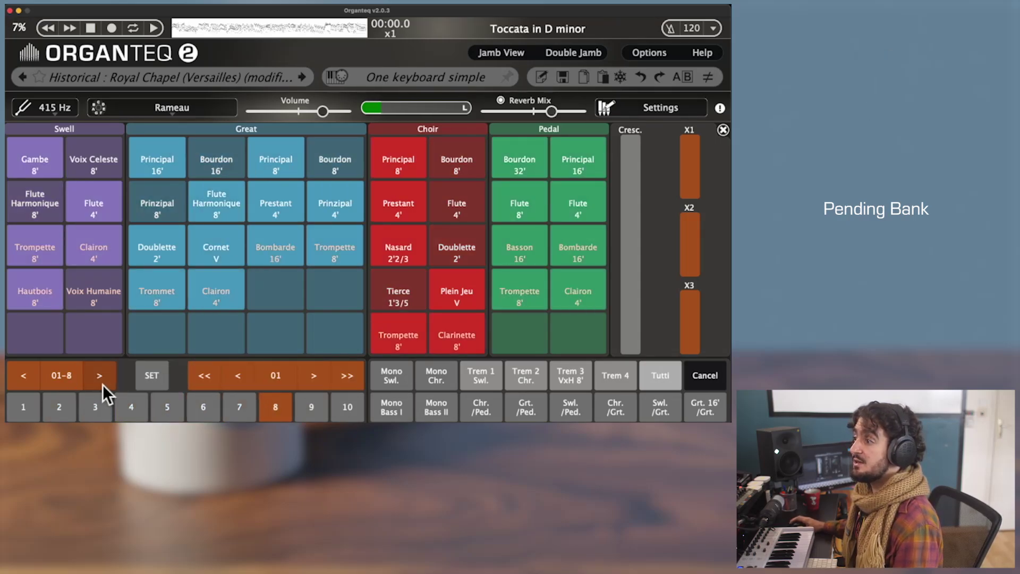
click(31, 381)
click(30, 381)
click(31, 381)
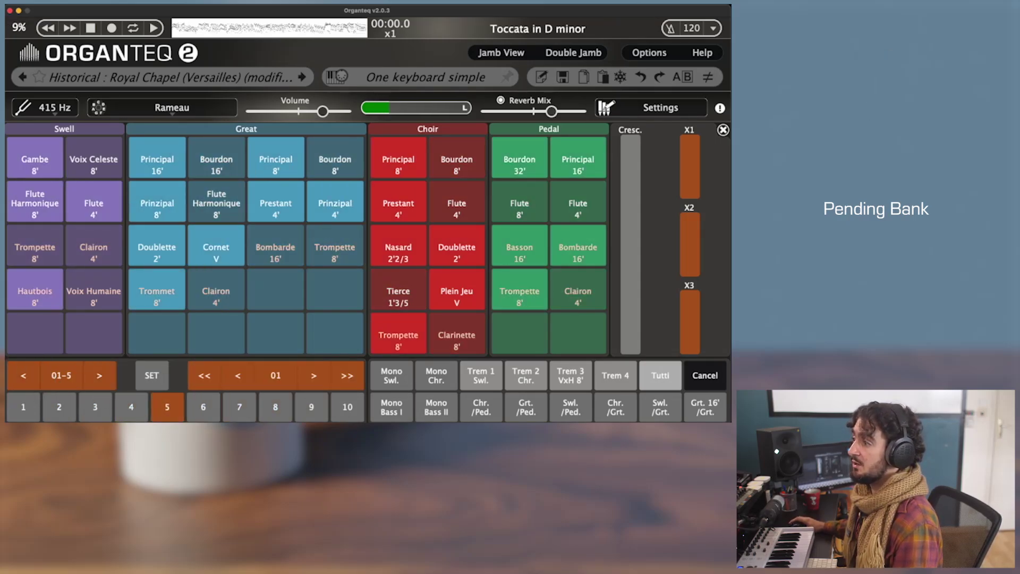
Step: Change the pending bank, return to bank 01, recall combination 01-1 and close the Jamb View
click(314, 375)
click(313, 375)
click(313, 376)
click(313, 375)
click(237, 375)
click(237, 375)
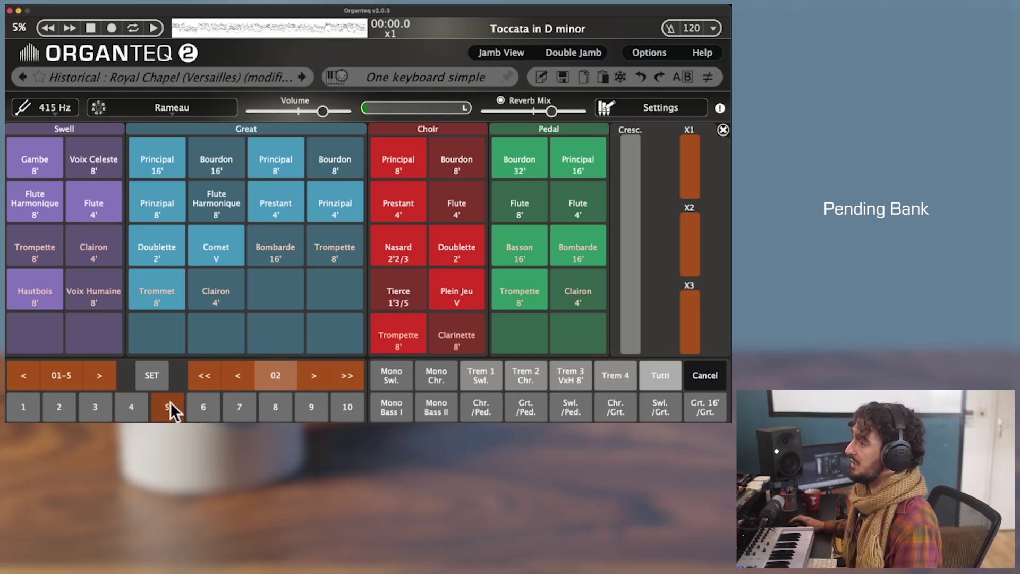
click(131, 406)
click(238, 375)
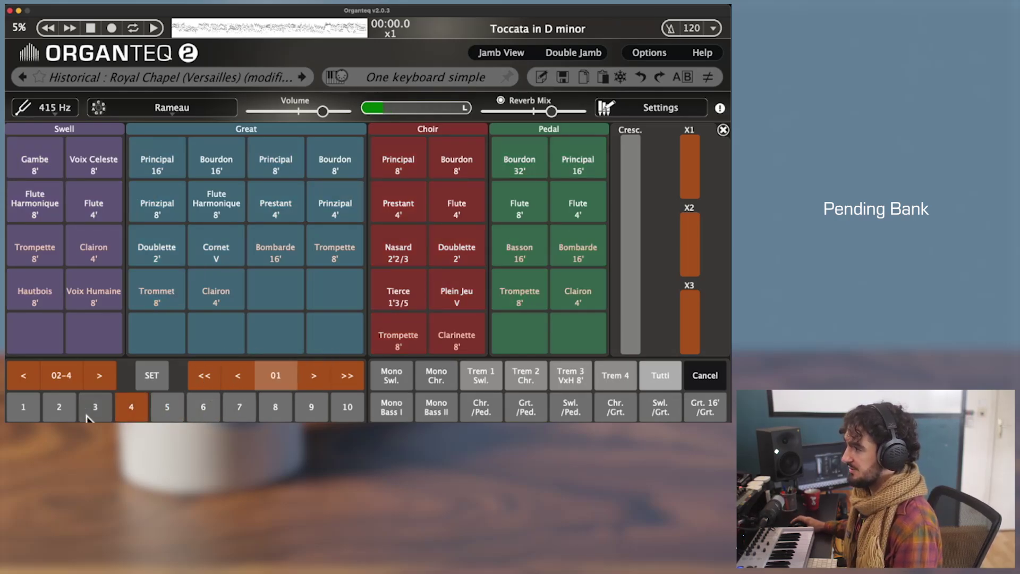
click(22, 407)
click(724, 130)
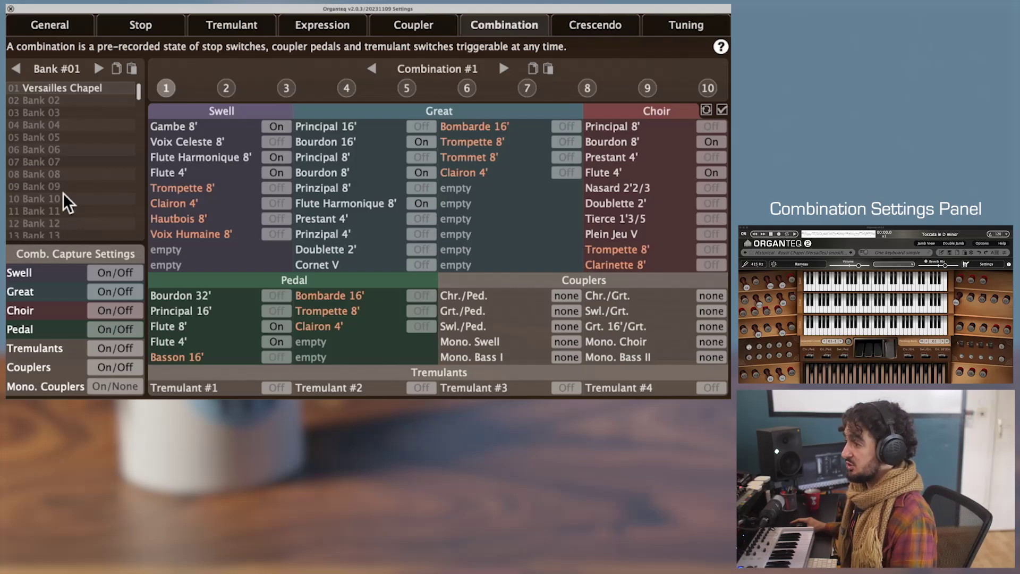
Step: Copy the Versailles Chapel bank, paste it into row 03, move it to row 05, then reselect bank 01
mouse_move(138, 91)
mouse_down()
mouse_move(143, 167)
mouse_move(143, 85)
mouse_up()
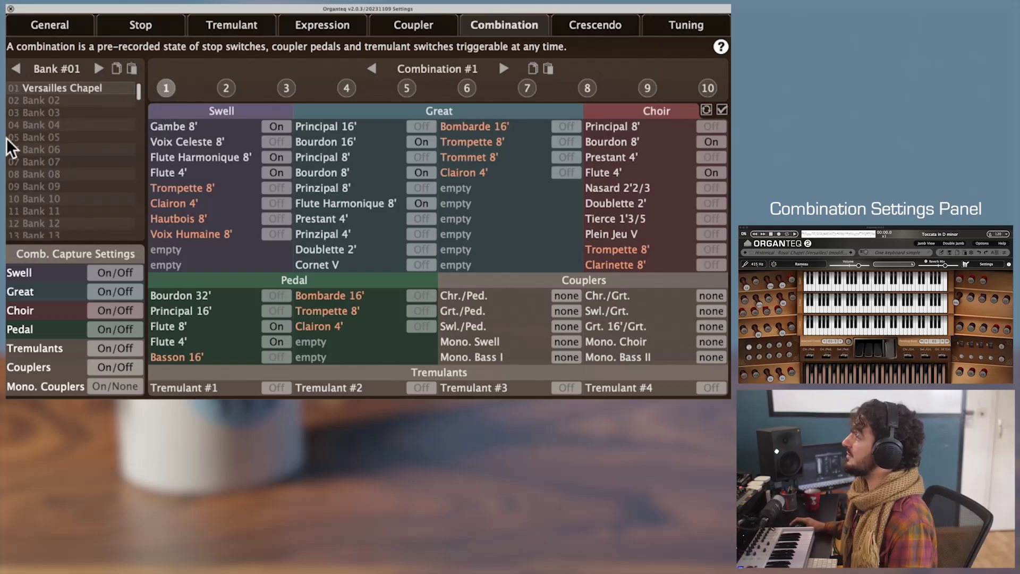
click(120, 70)
click(91, 113)
click(131, 69)
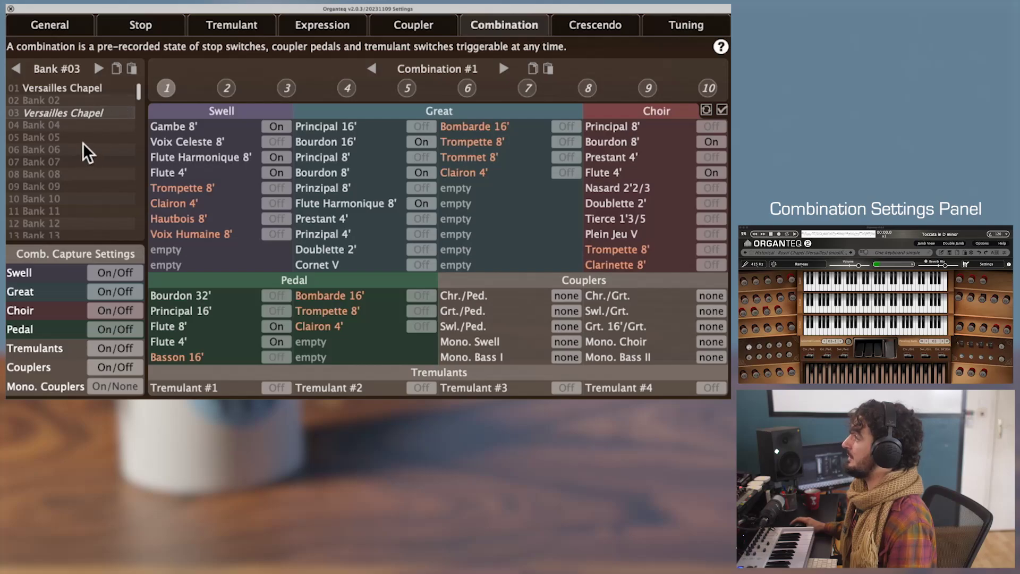
drag(68, 114, 74, 159)
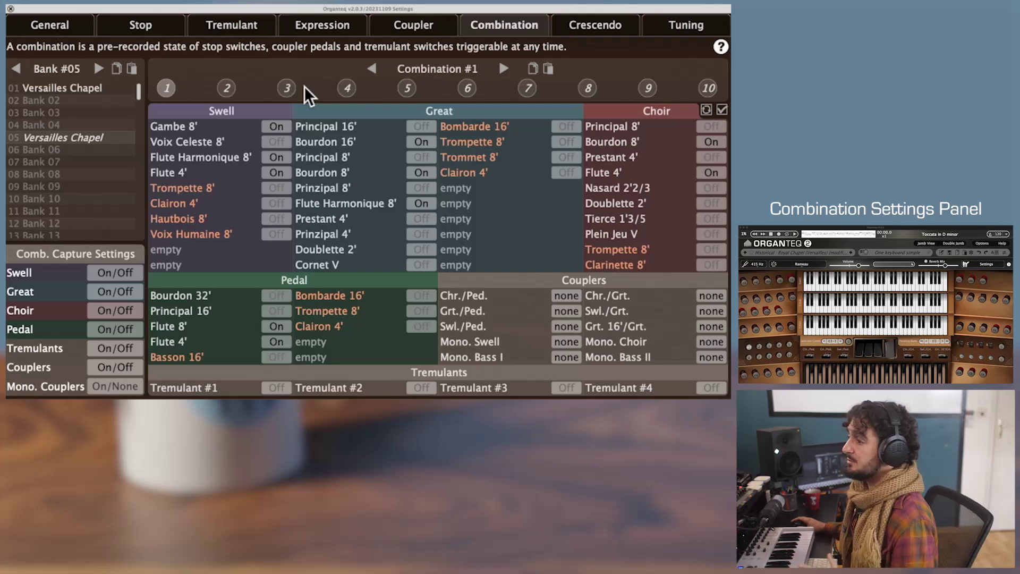
click(80, 88)
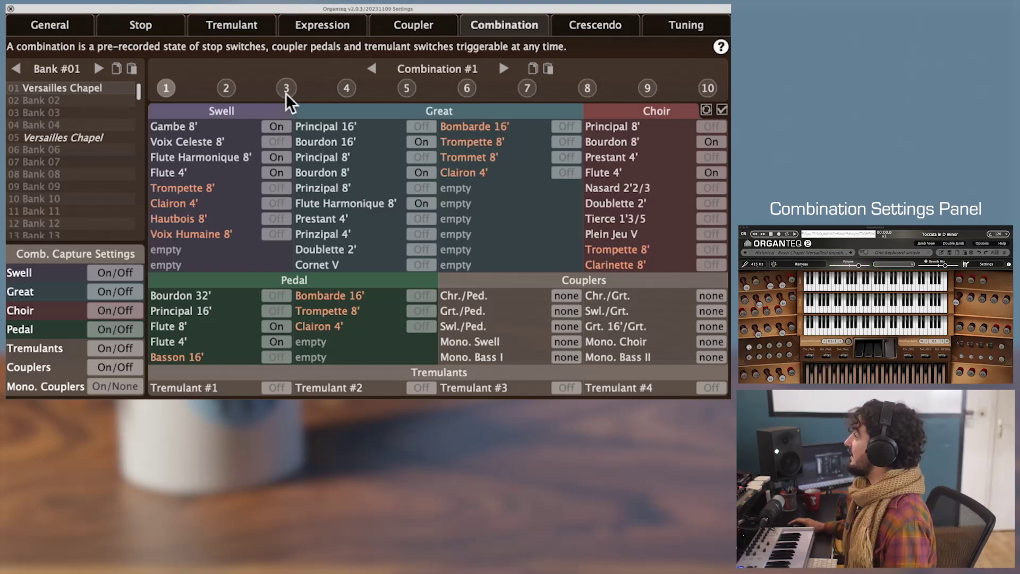
Step: Browse Combination #4 through #6 and back to #4, then move combination 2 after combination 5
click(346, 88)
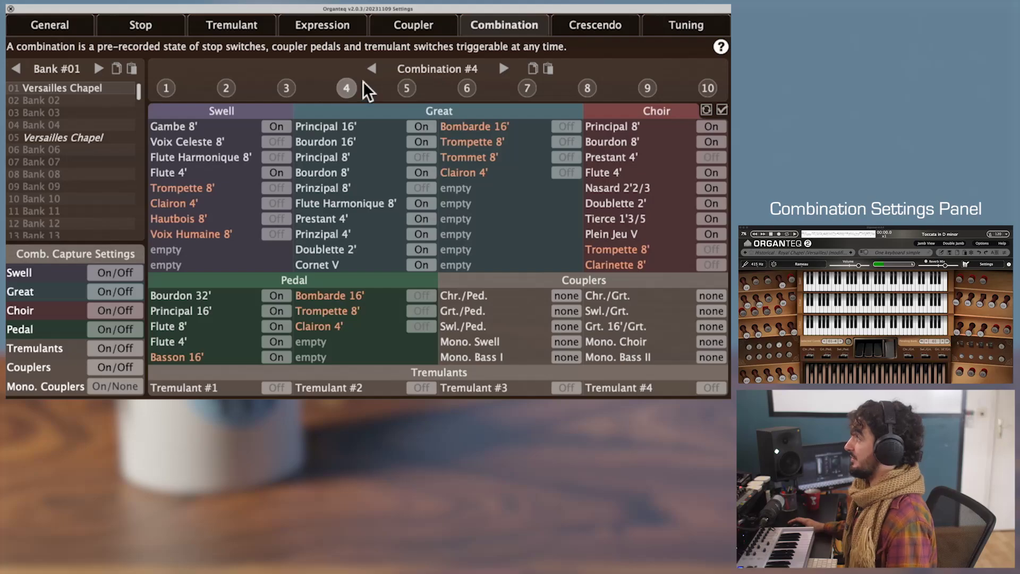
click(503, 69)
click(503, 69)
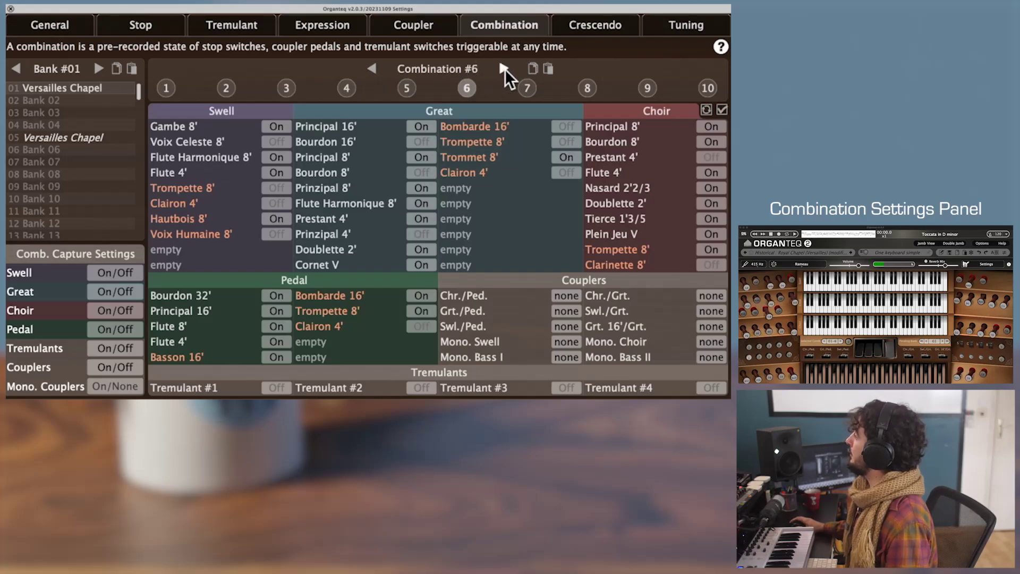
click(374, 72)
click(374, 72)
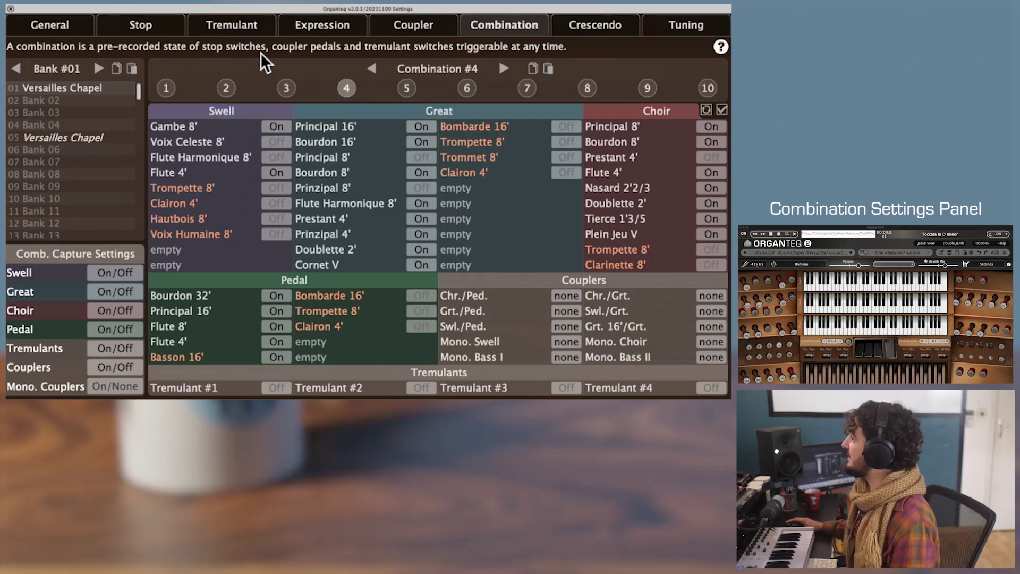
drag(234, 93, 417, 94)
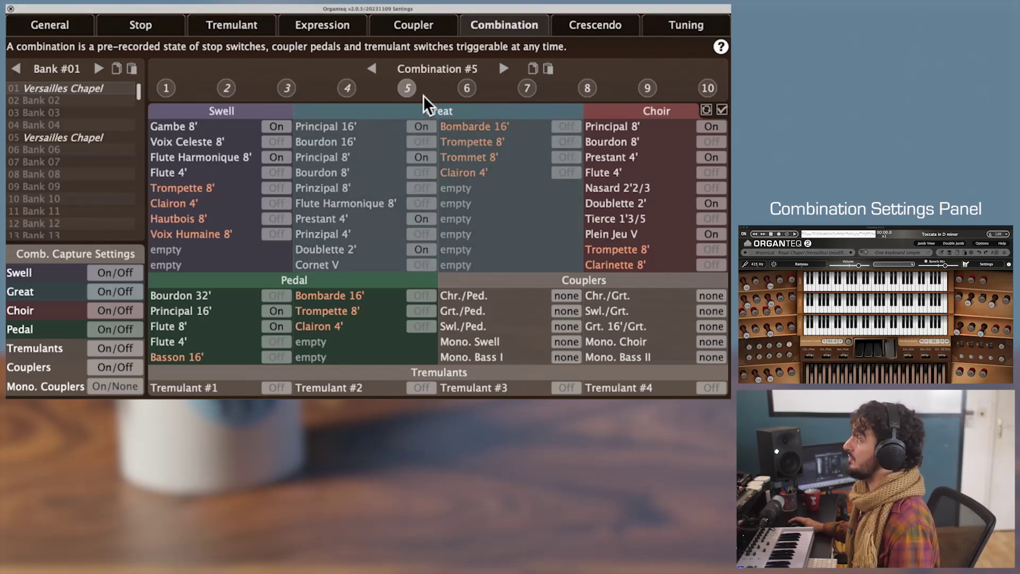
Step: Cycle Combination #5's Great stops through Off and back to none
click(433, 128)
click(434, 130)
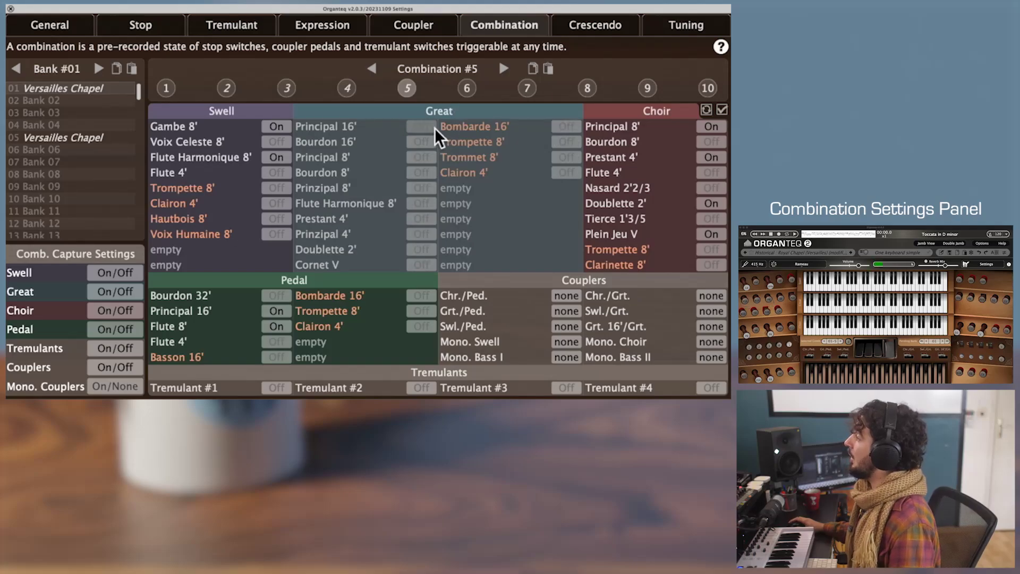
click(435, 130)
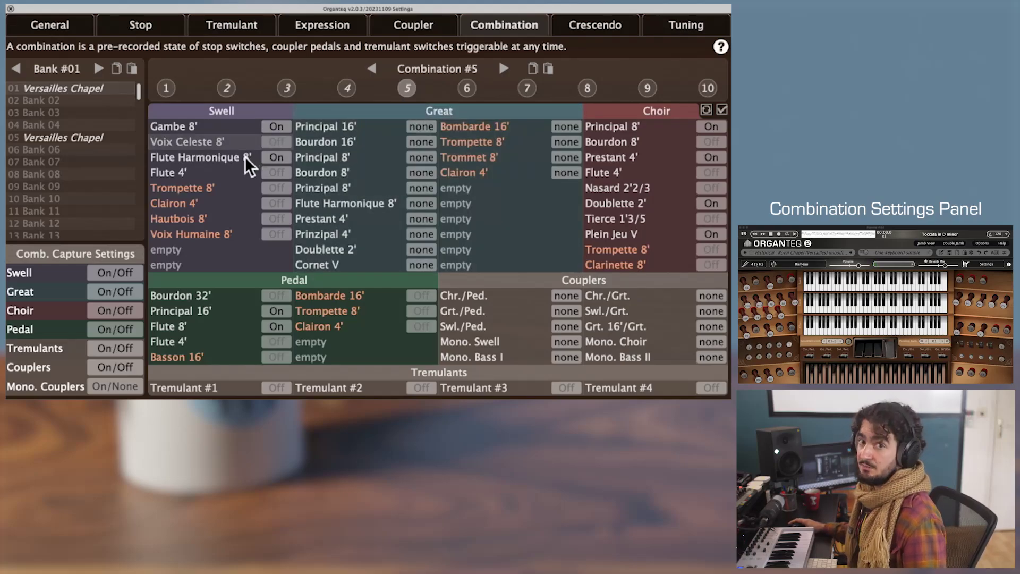
shift+click(200, 208)
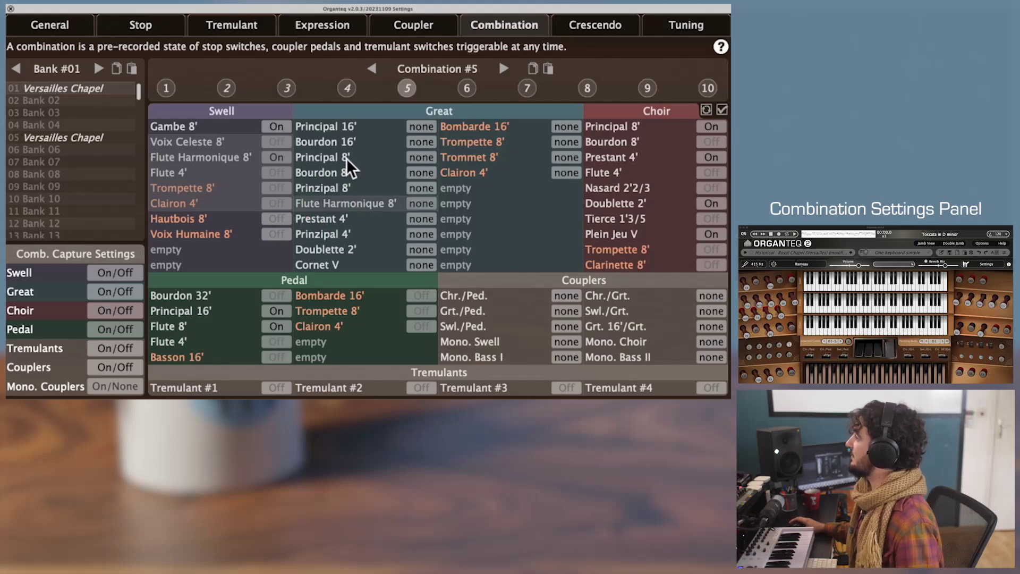
click(423, 159)
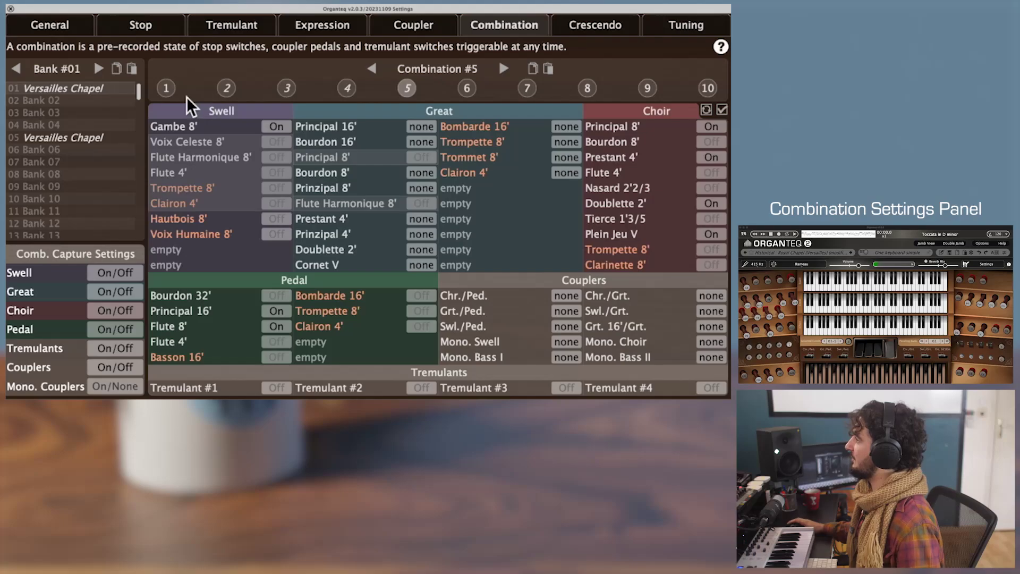
Step: In Combination #1, set Hautbois 8' to none and turn Voix Humaine 8' and Prinzipal 4' on
click(164, 90)
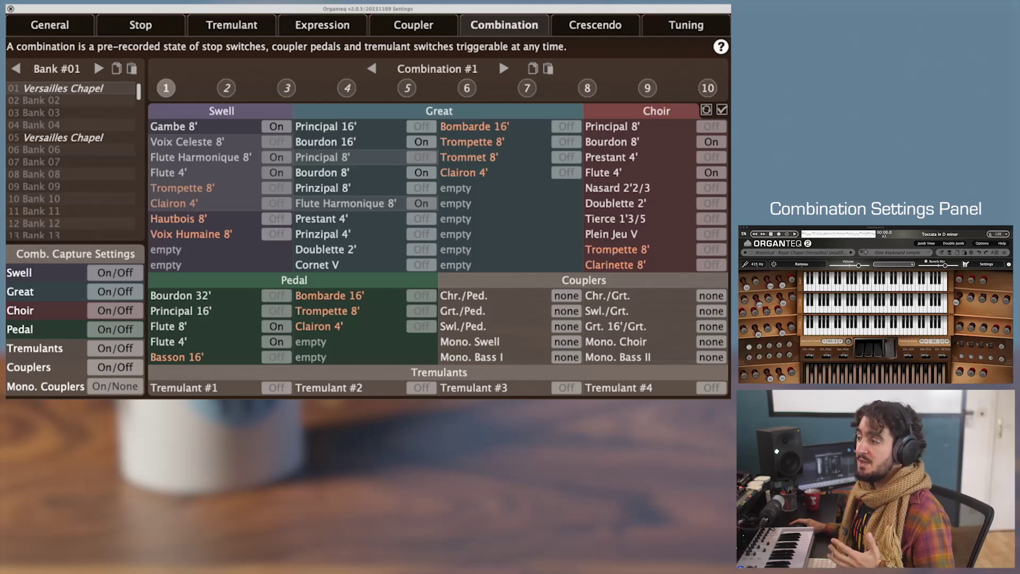
click(289, 217)
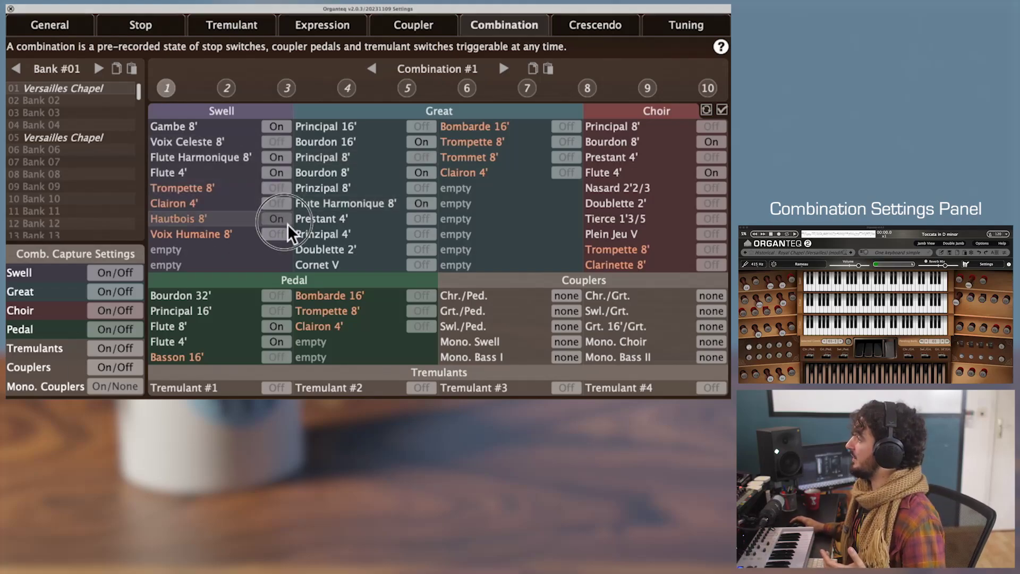
click(282, 234)
click(422, 235)
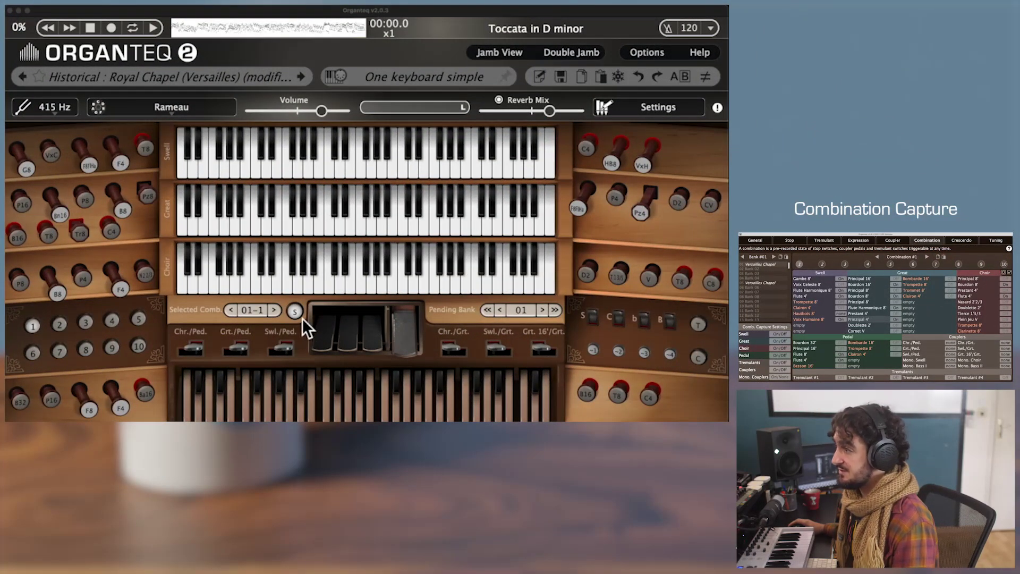
Step: Switch the console to S (set) mode and capture the current registration into combination 01-1
click(300, 316)
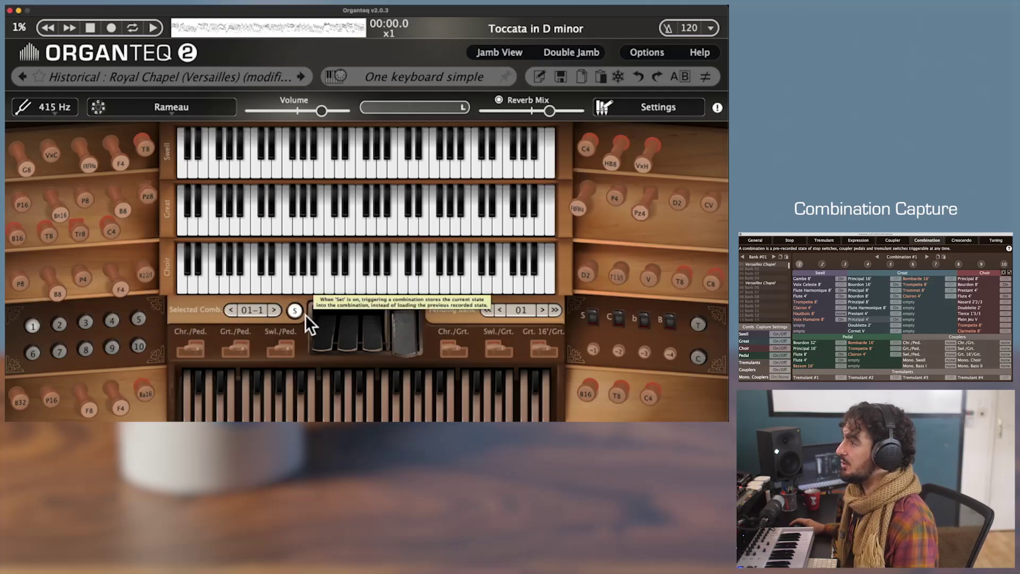
click(34, 329)
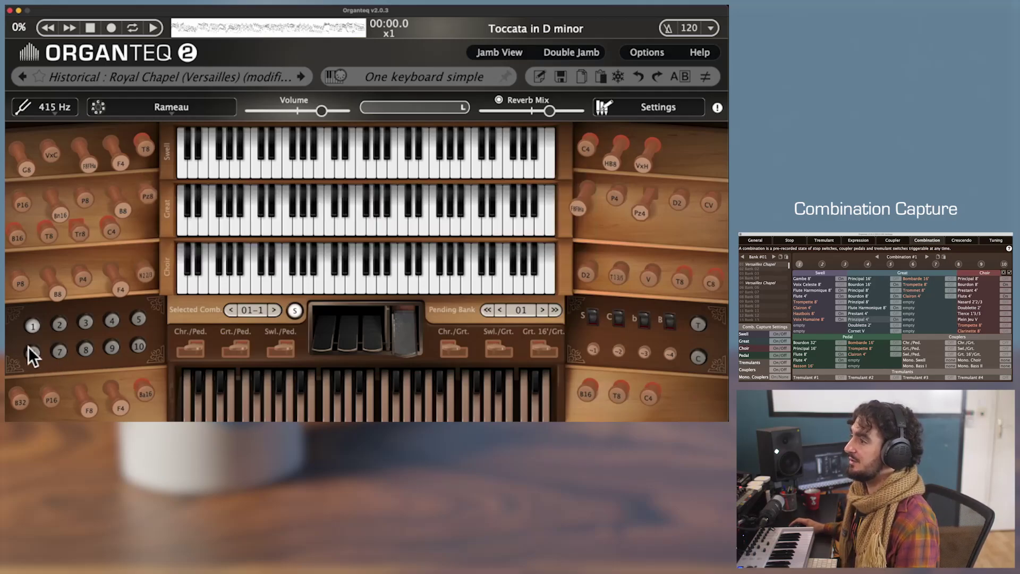
click(36, 325)
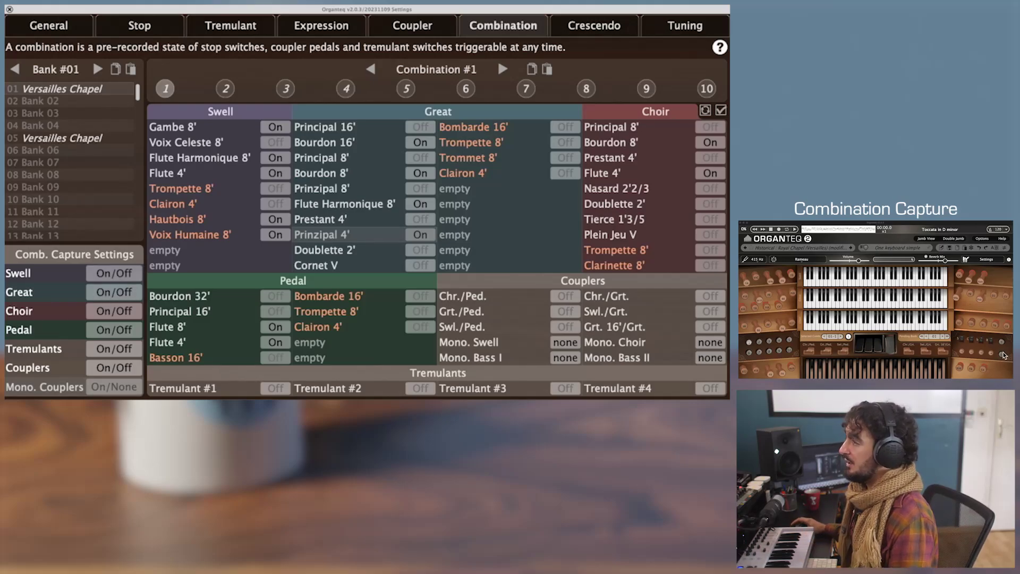
Step: Switch the Swell combination capture setting to On/None
click(114, 273)
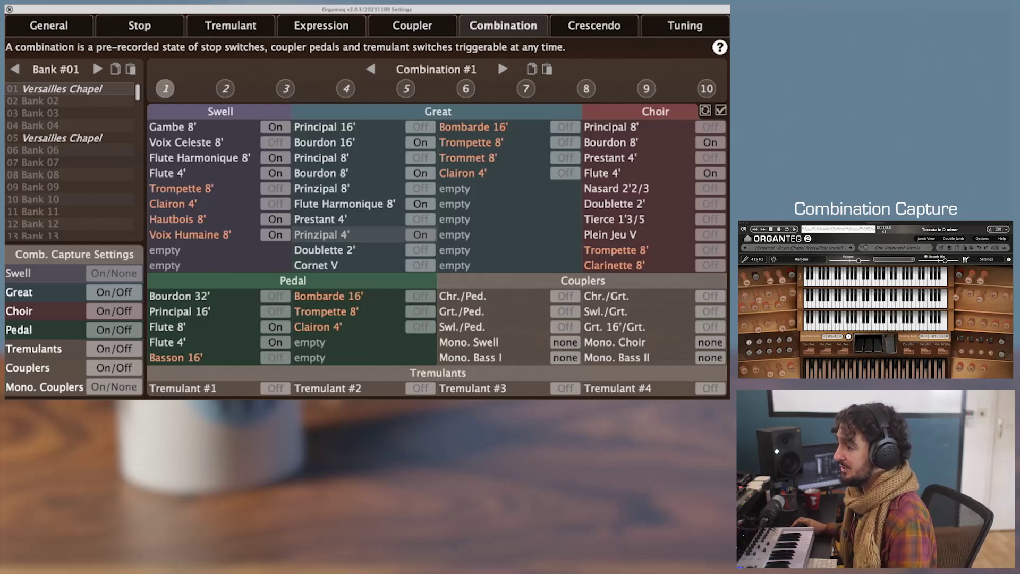
Step: Set Swell capture to None/None and recapture combination 1 so its Swell stops read none
click(132, 275)
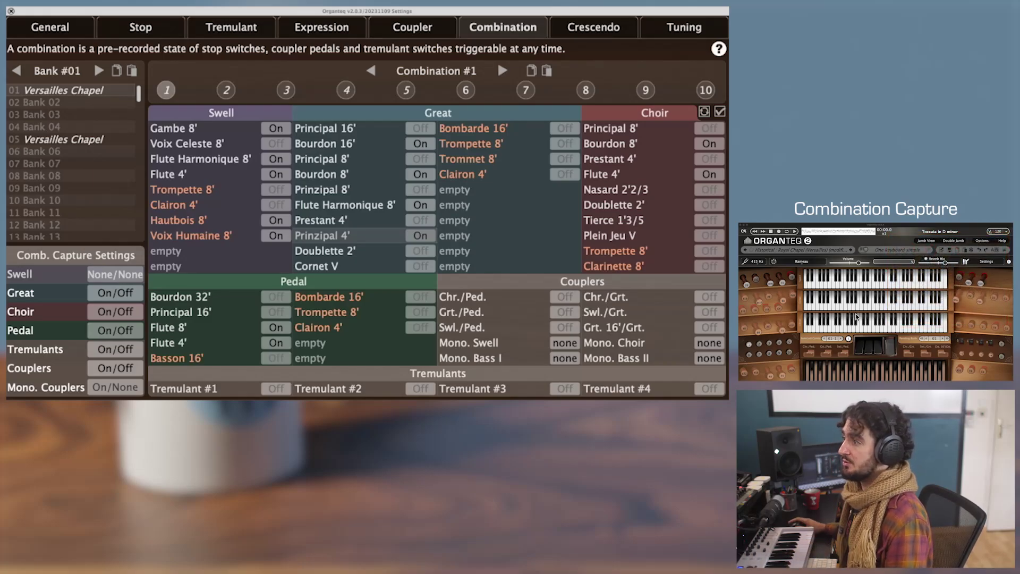
click(750, 346)
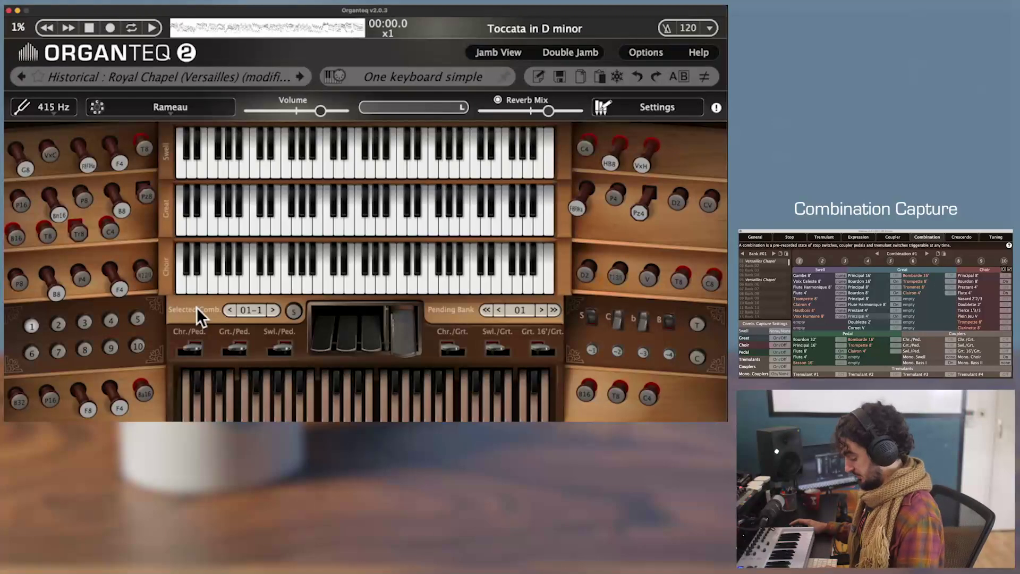
Step: Show the Jamb View of Swell, Great, Choir and Pedal stop tabs with combination 01-1
click(774, 332)
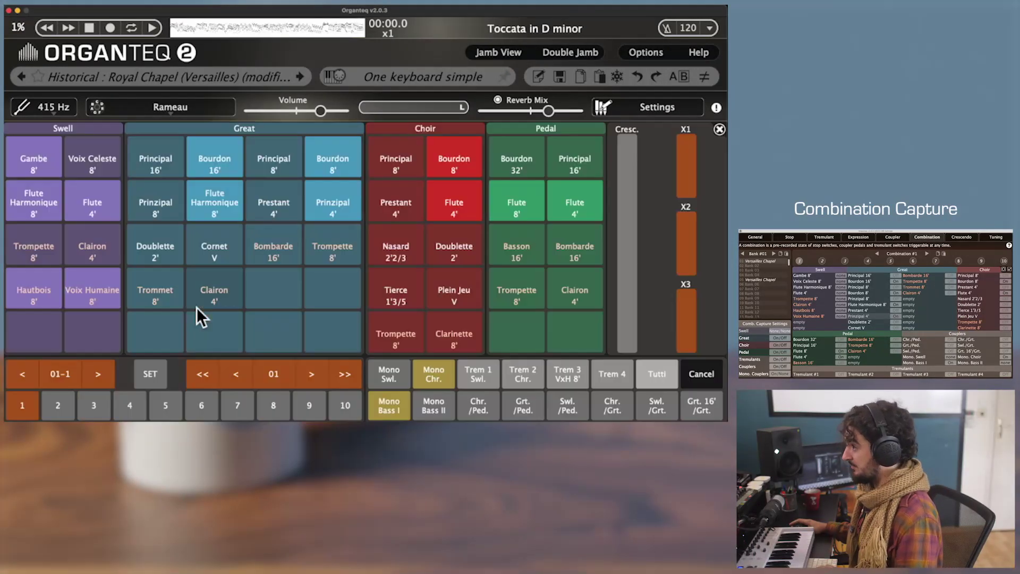
Step: Turn on SET mode so every stop shows an S badge, then close the Jamb View
click(162, 381)
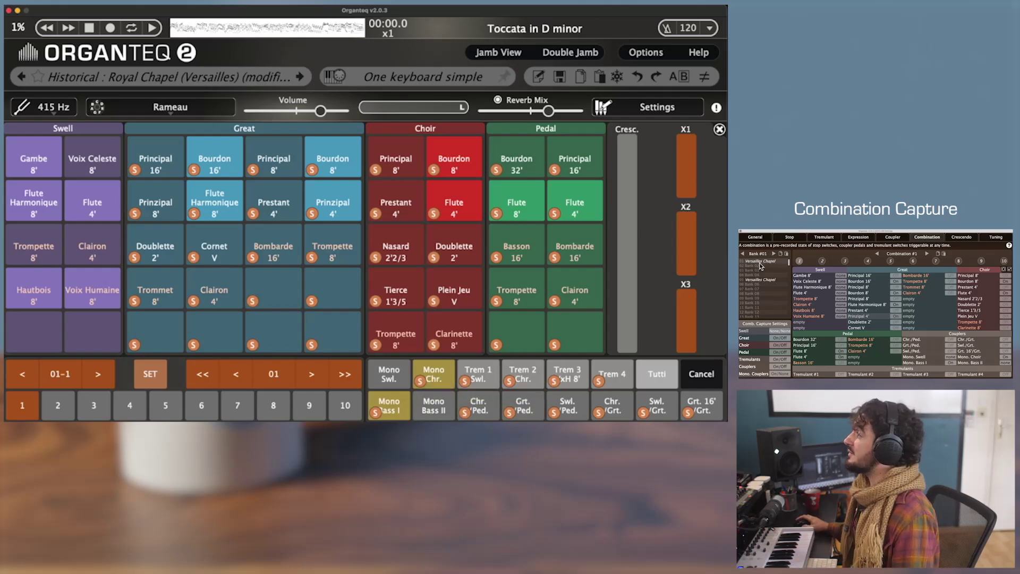
click(719, 130)
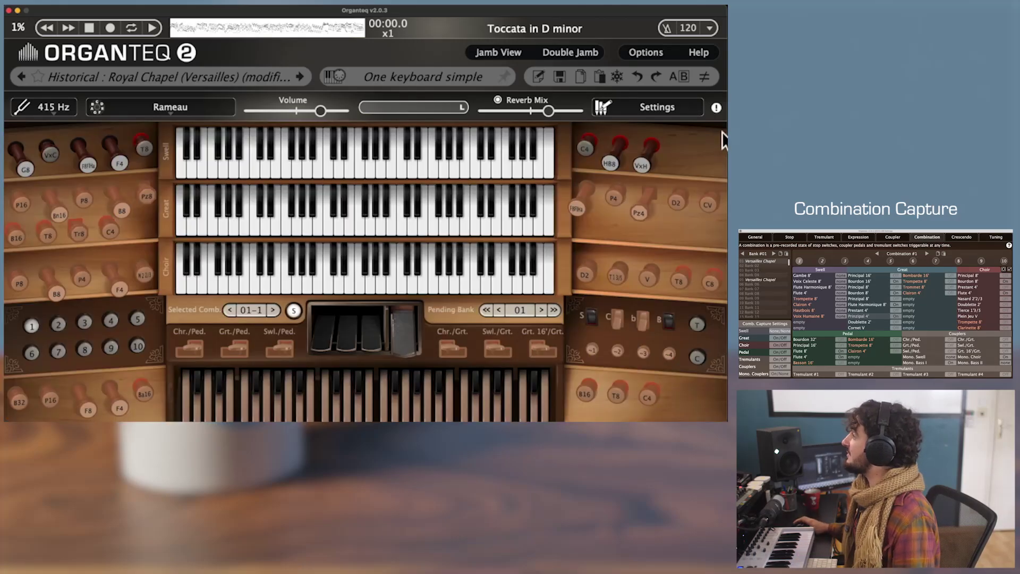